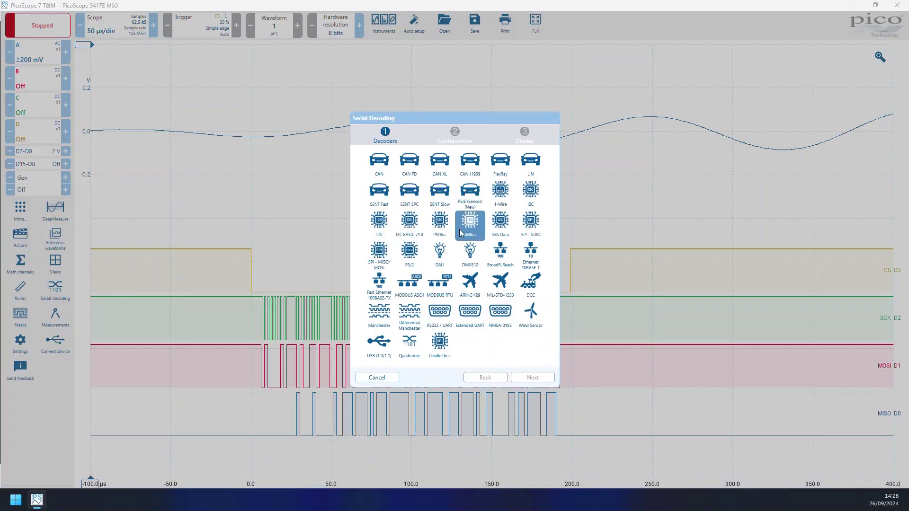
Complete the SPI MISO/MOSI decoder setup with decoded values shown as ASCII and hex.
click(538, 375)
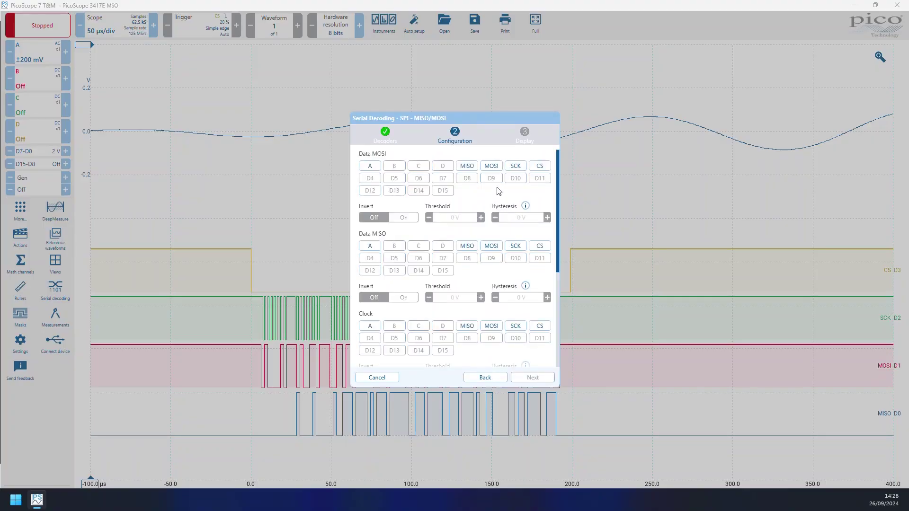
scroll(489, 261, down, 2)
scroll(469, 283, down, 2)
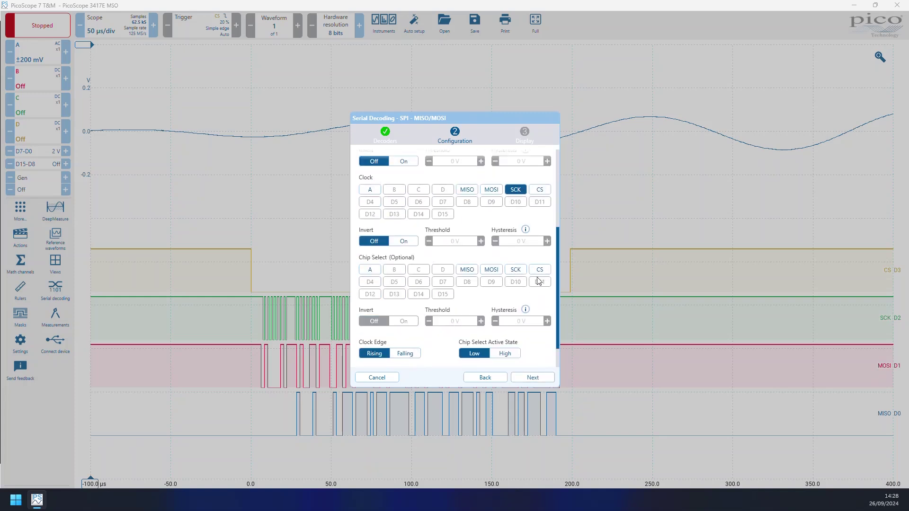
scroll(449, 308, down, 2)
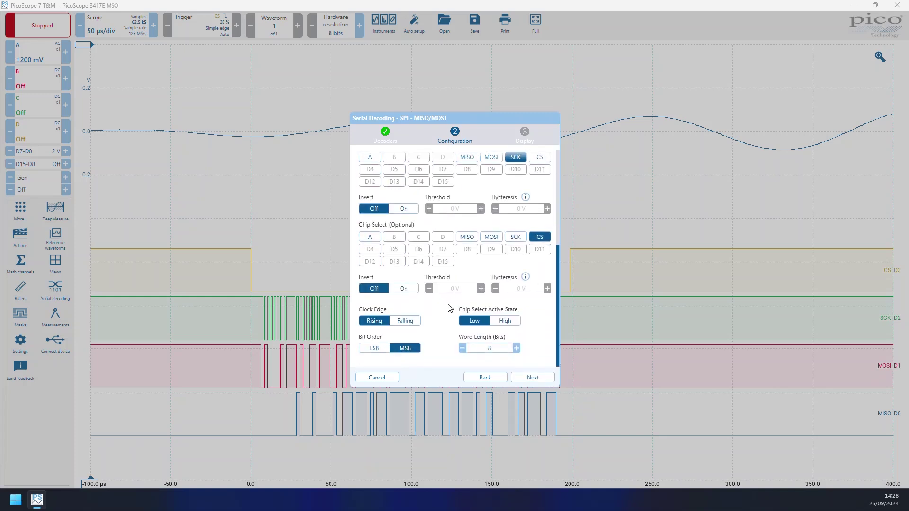
click(539, 380)
click(497, 224)
click(530, 378)
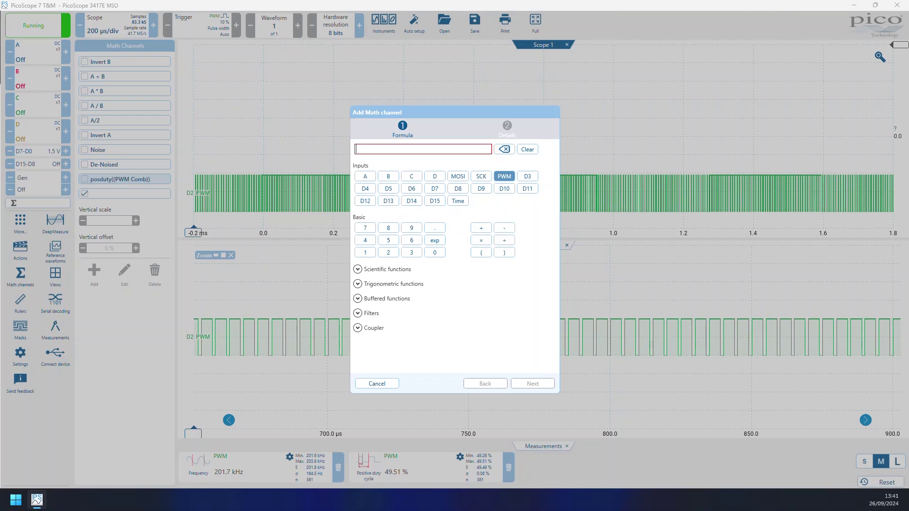
Create a purple posduty(PWM) math channel using the Scientific functions.
click(385, 269)
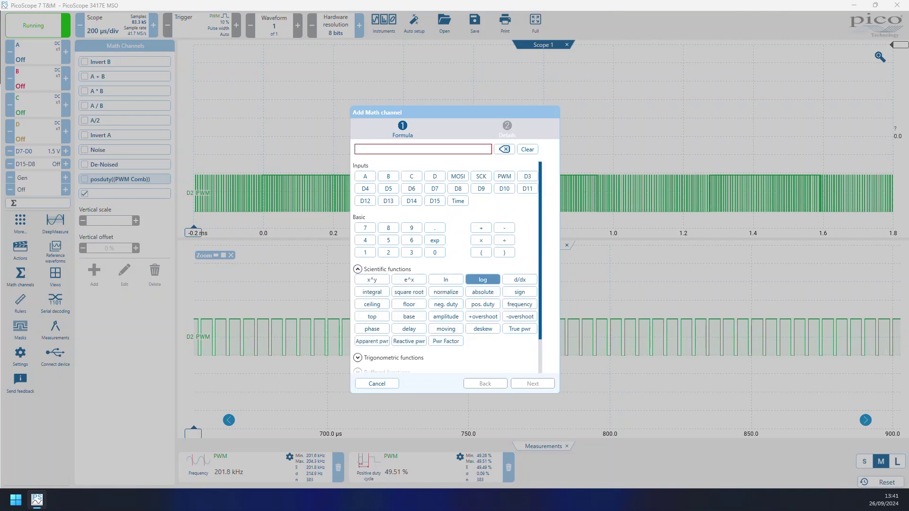
click(504, 176)
click(532, 383)
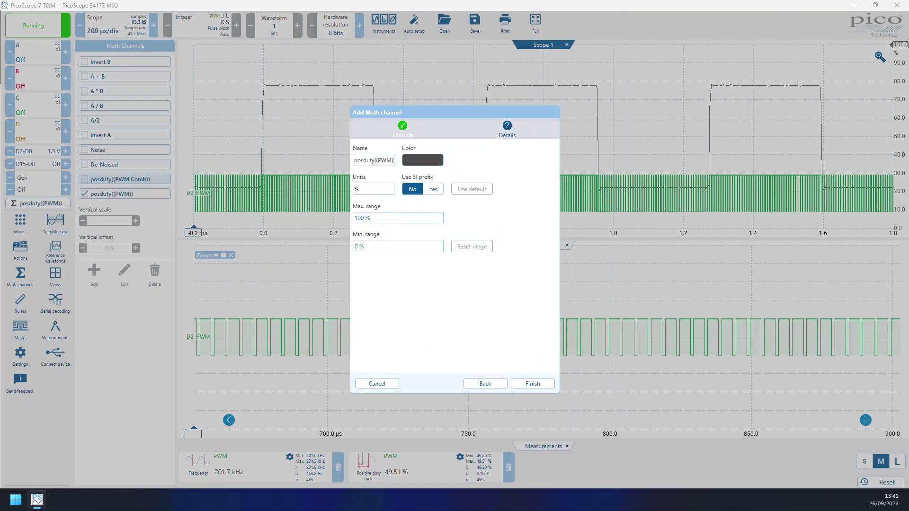
click(422, 160)
click(498, 263)
click(532, 383)
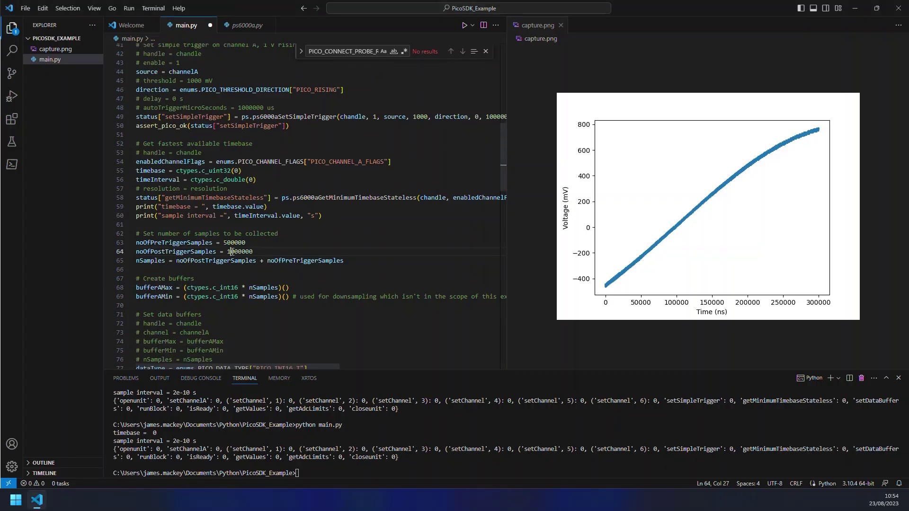
Rerun the python main.py SDK example from the VS Code terminal history.
key(Up)
key(Return)
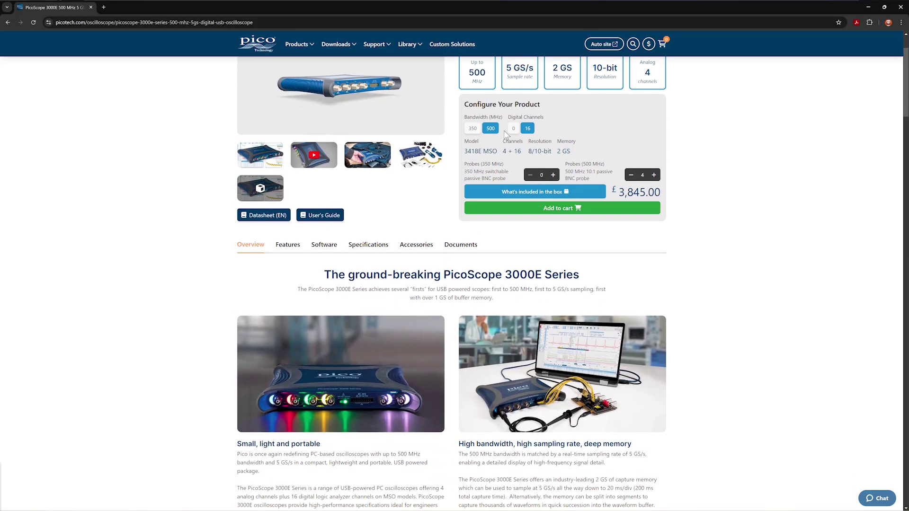
scroll(703, 144, down, 2)
scroll(704, 144, down, 1)
scroll(703, 145, down, 1)
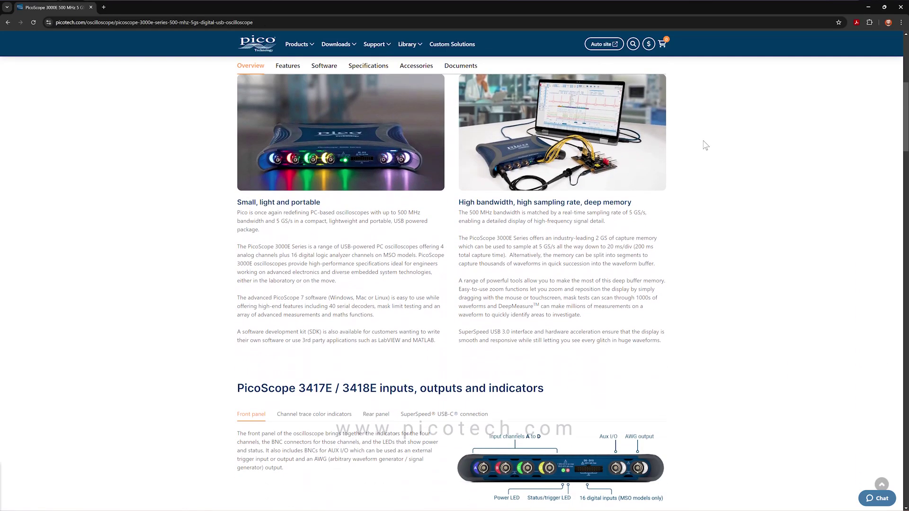
scroll(703, 144, down, 2)
scroll(703, 144, down, 2)
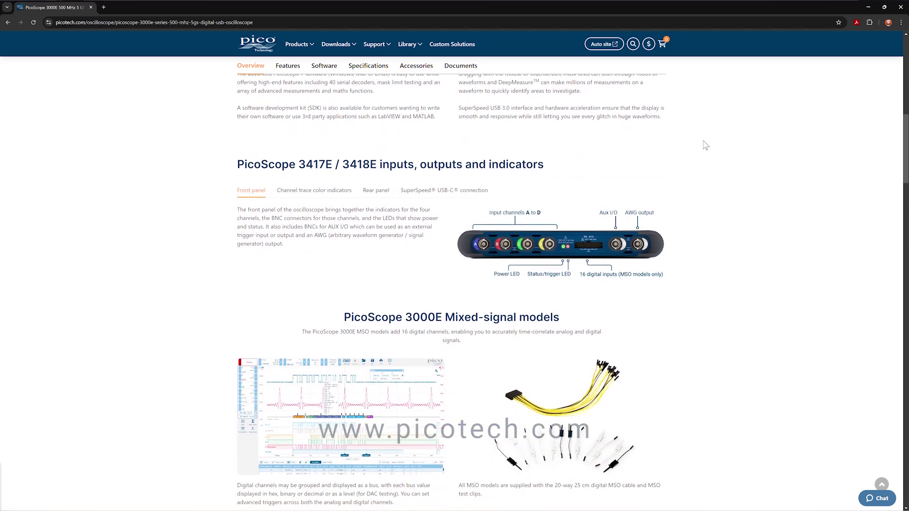